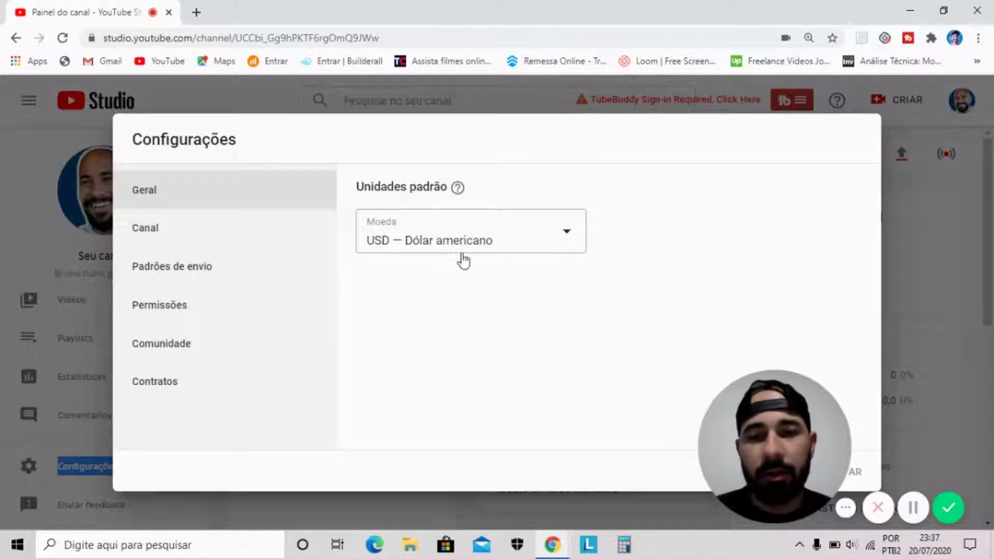
Set the channel's default currency to BRL — Real brasileiro
click(443, 248)
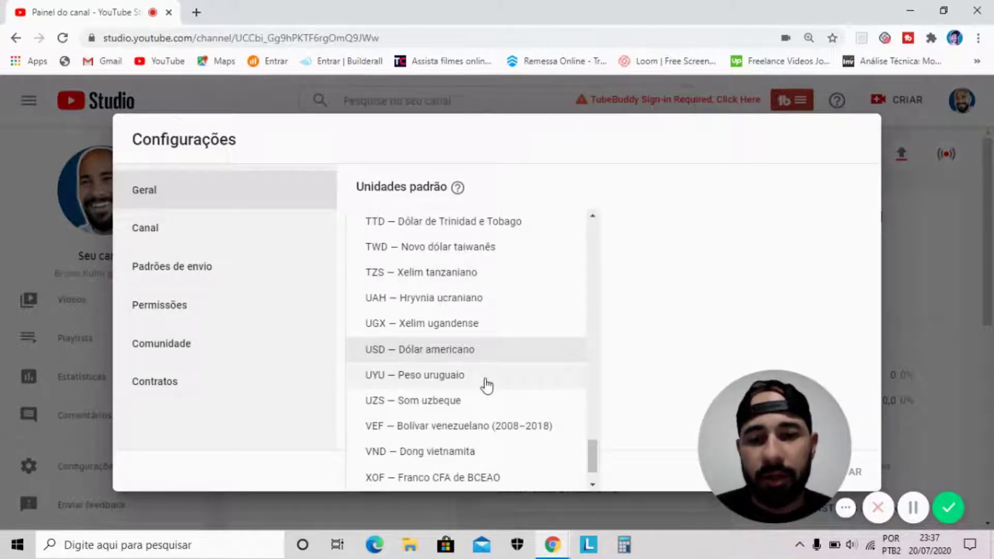
scroll(468, 371, up, 15)
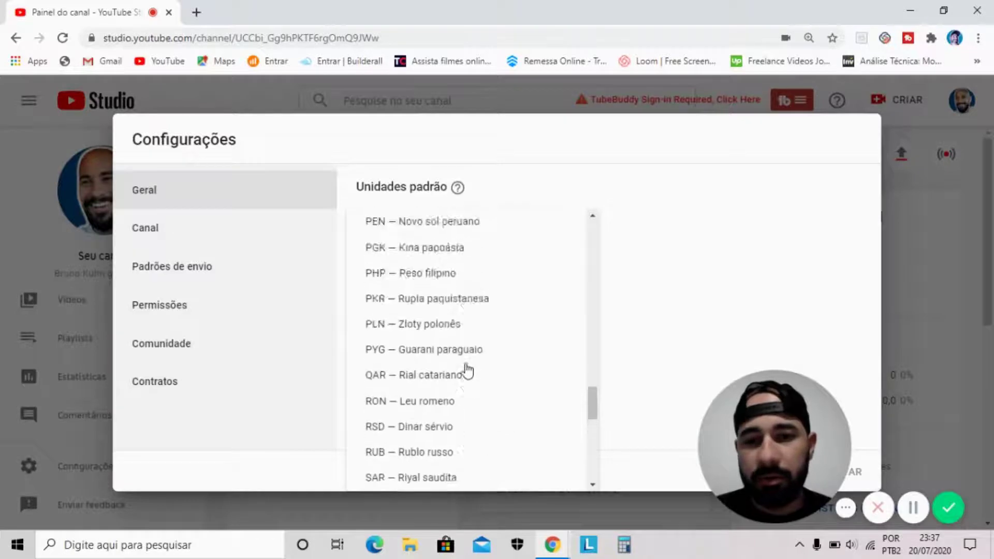
scroll(468, 371, up, 20)
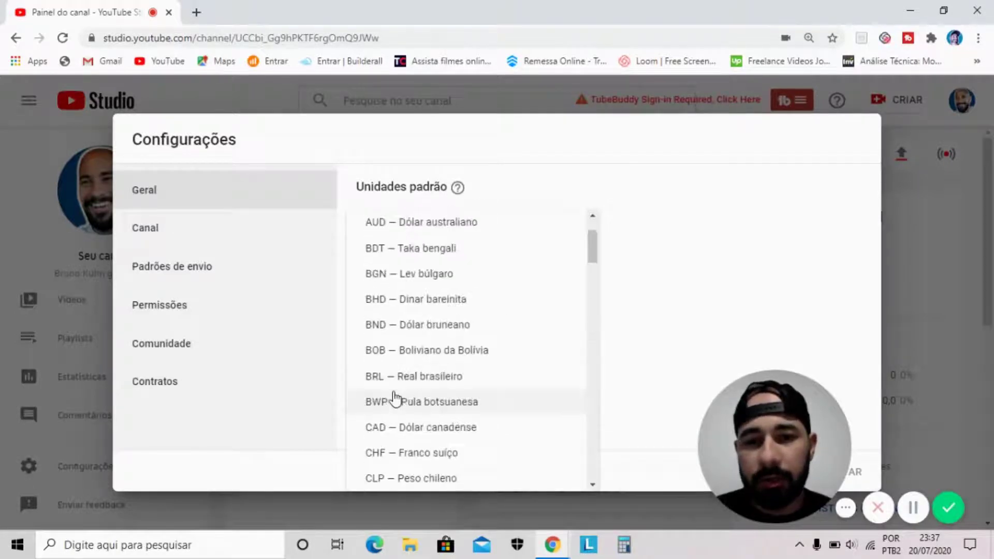
click(413, 383)
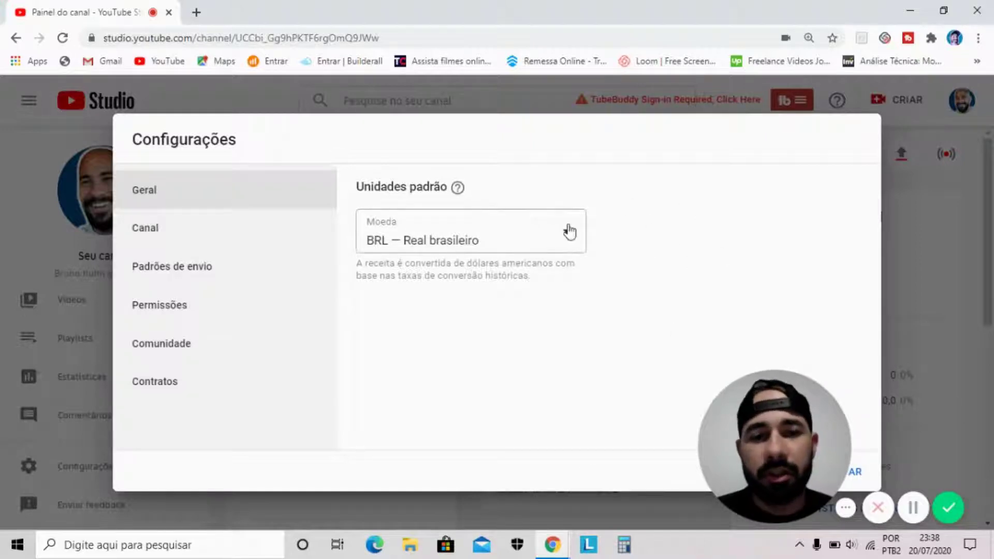
Add a channel keyword made of the creator's full name followed by "game play" in the channel's basic information
click(158, 236)
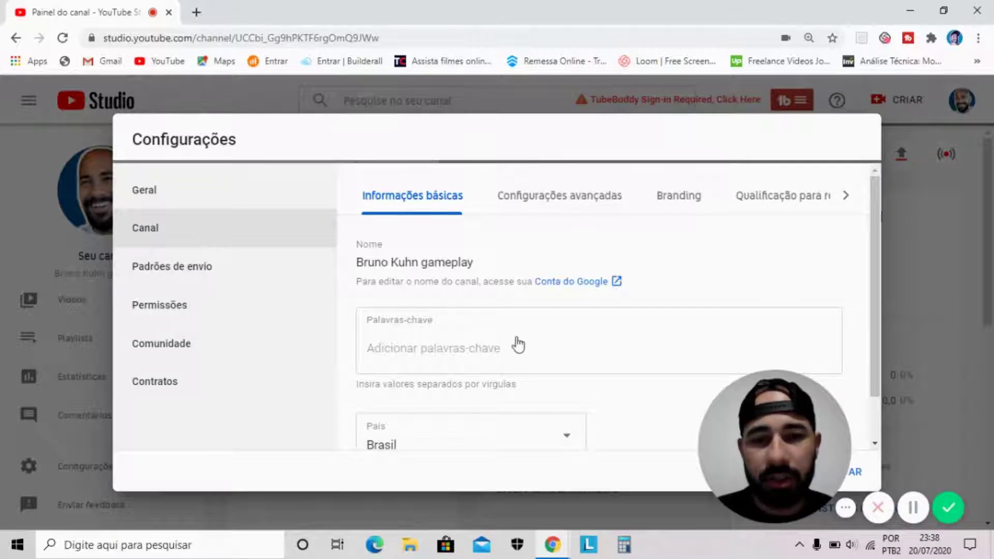
scroll(468, 344, down, 1)
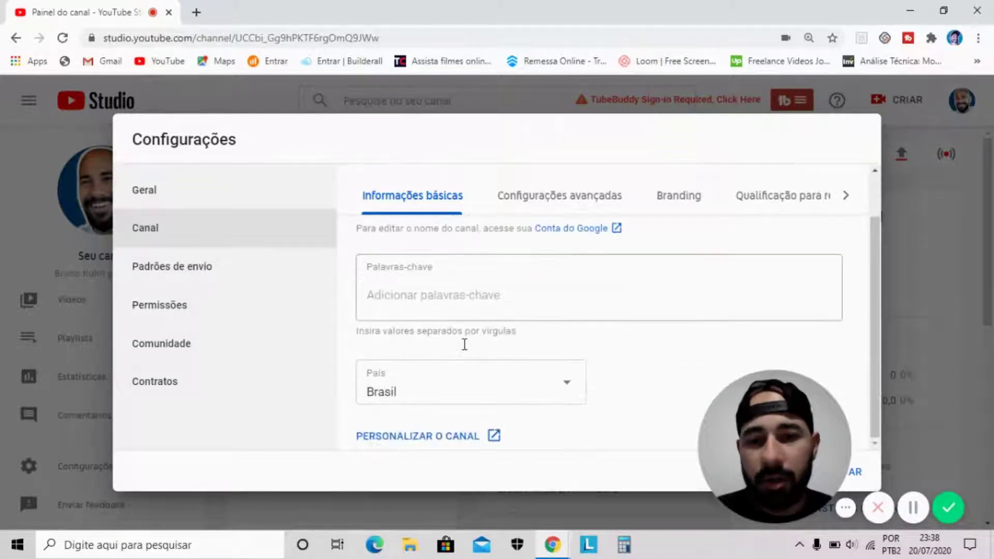
click(439, 297)
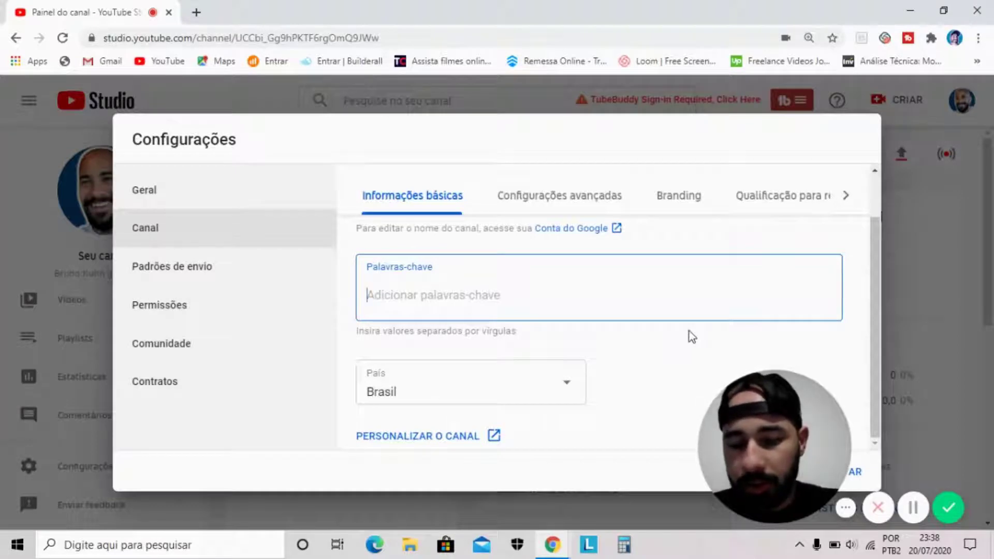
text(bruno )
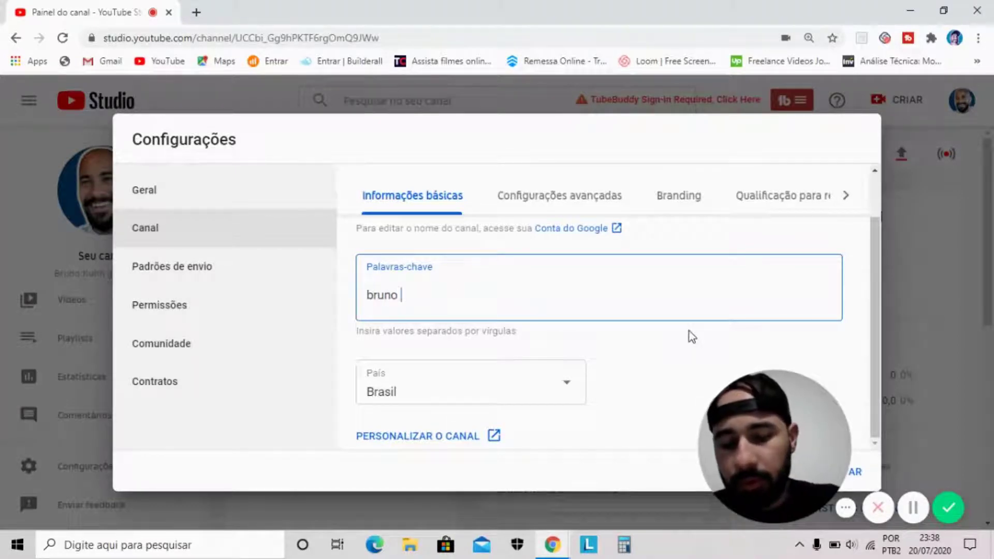
text(kuhn )
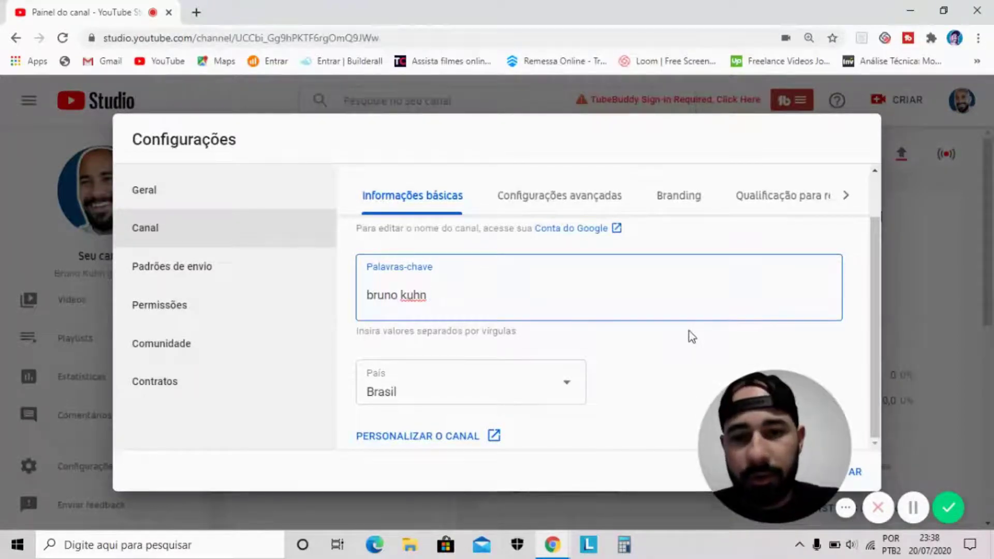
text(gam)
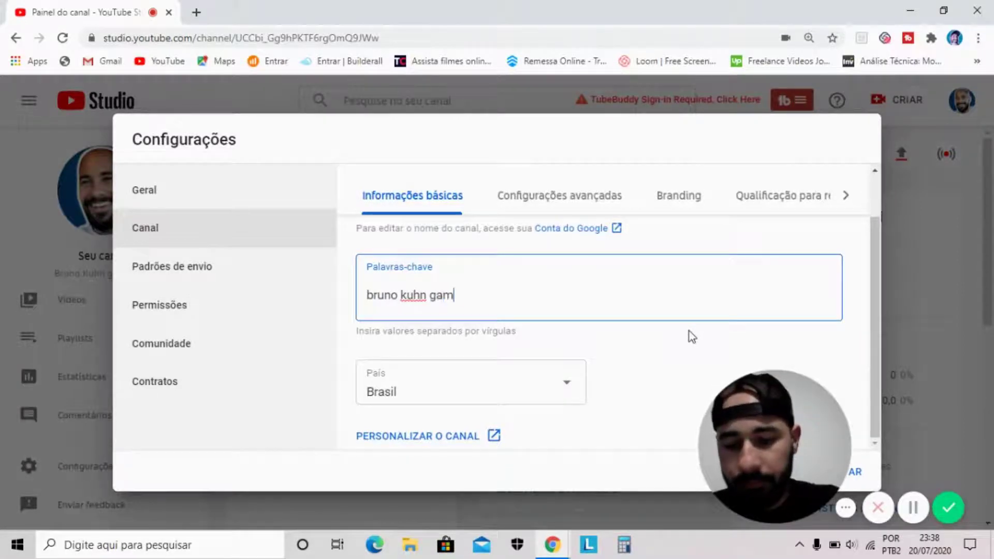
text(e play)
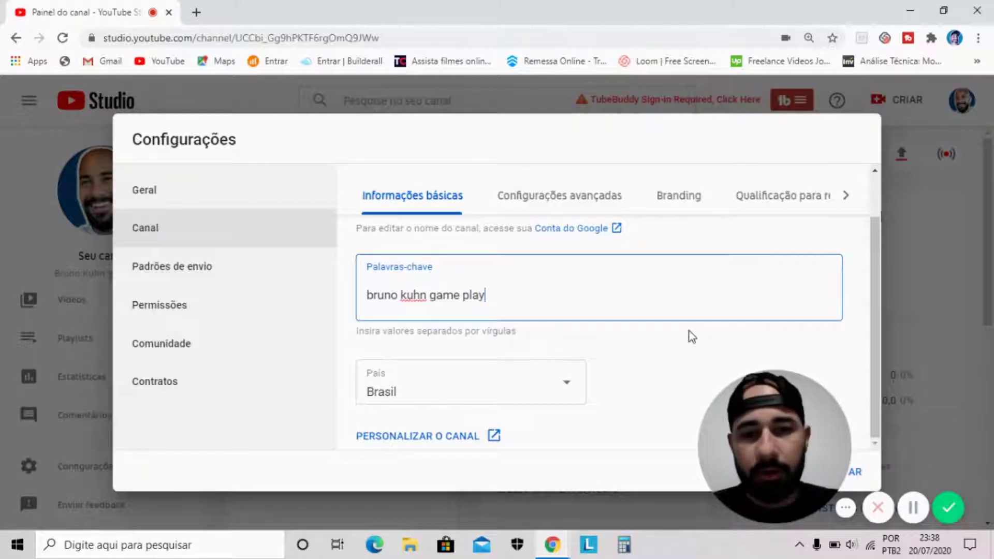
key(Return)
scroll(621, 409, up, 1)
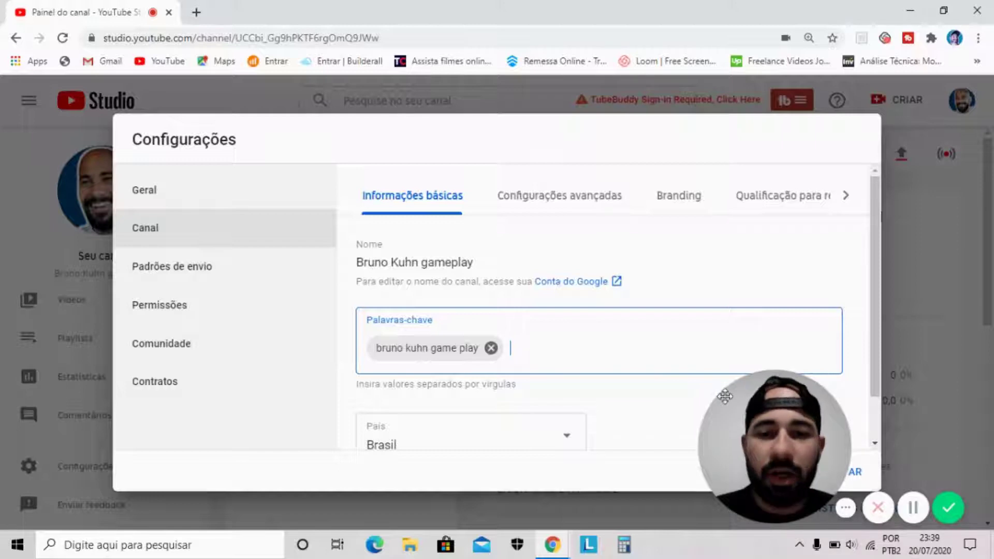
Look through the channel's country options for Brasil and close the list
scroll(542, 353, down, 2)
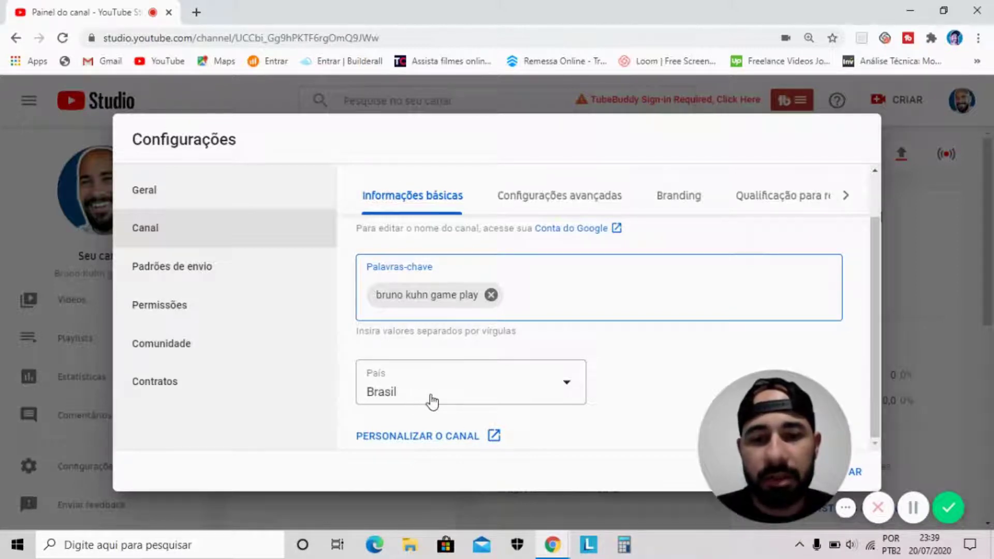
click(520, 399)
scroll(419, 275, up, 3)
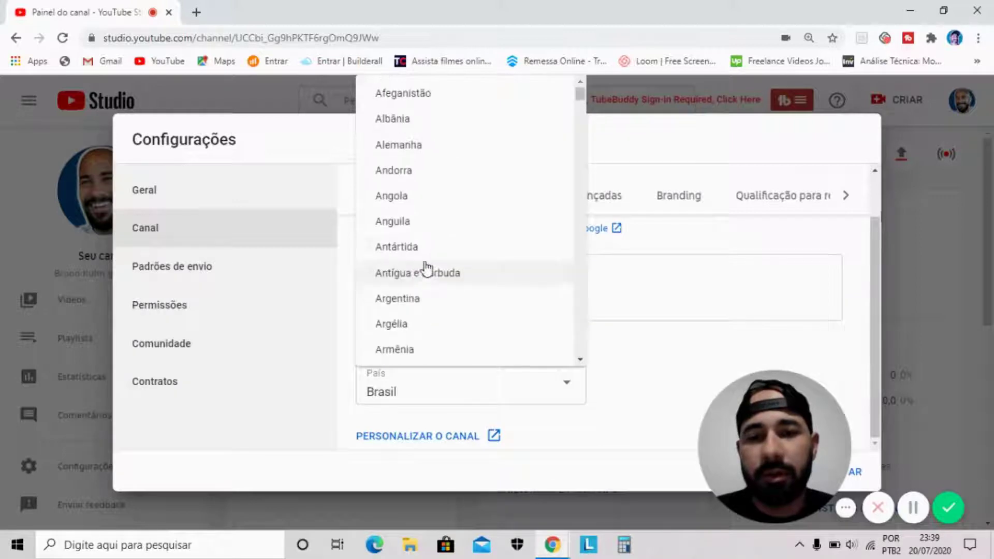
scroll(423, 272, down, 8)
scroll(419, 272, down, 3)
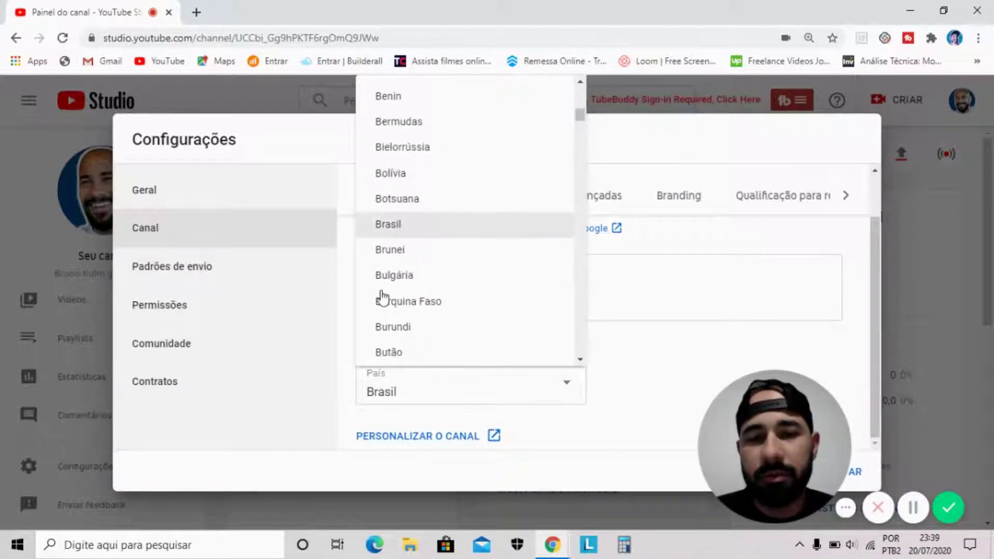
click(407, 422)
scroll(461, 399, down, 2)
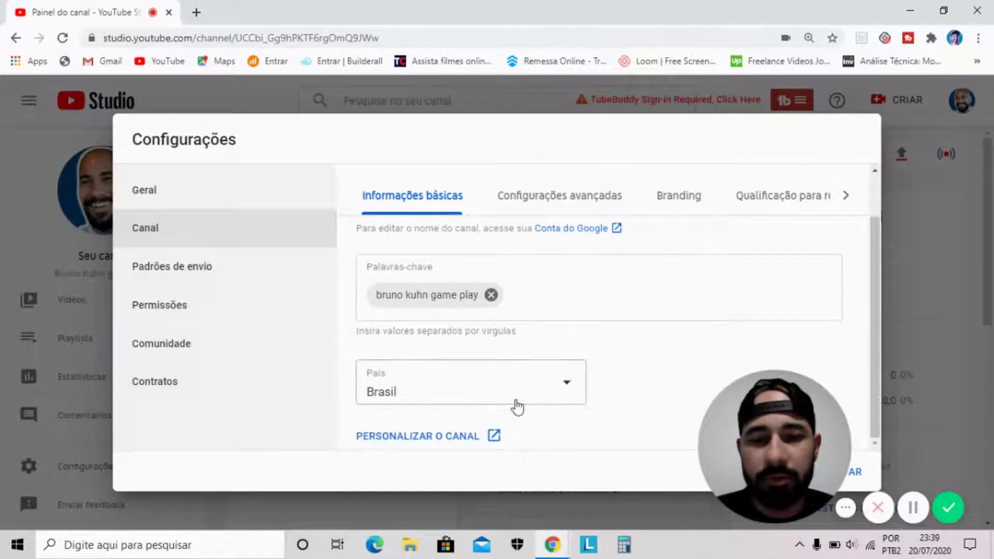
Set the channel's audience in the advanced settings to not being content for children
click(554, 200)
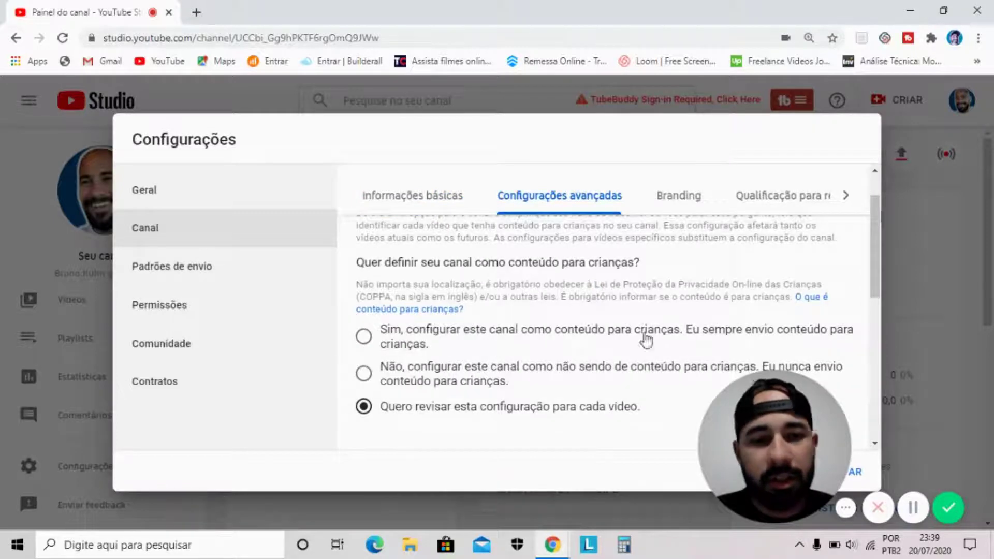
scroll(648, 329, down, 2)
scroll(522, 266, up, 3)
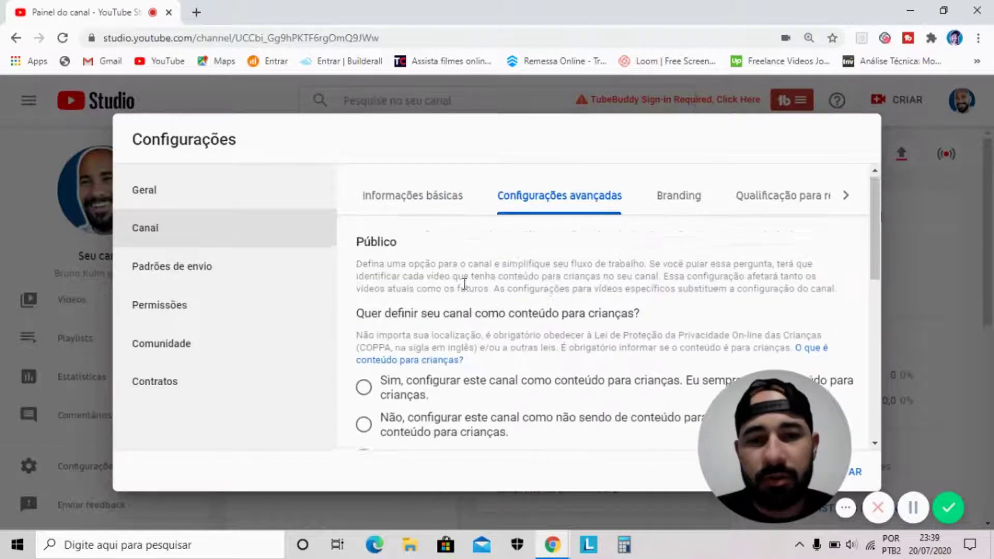
scroll(470, 336, down, 2)
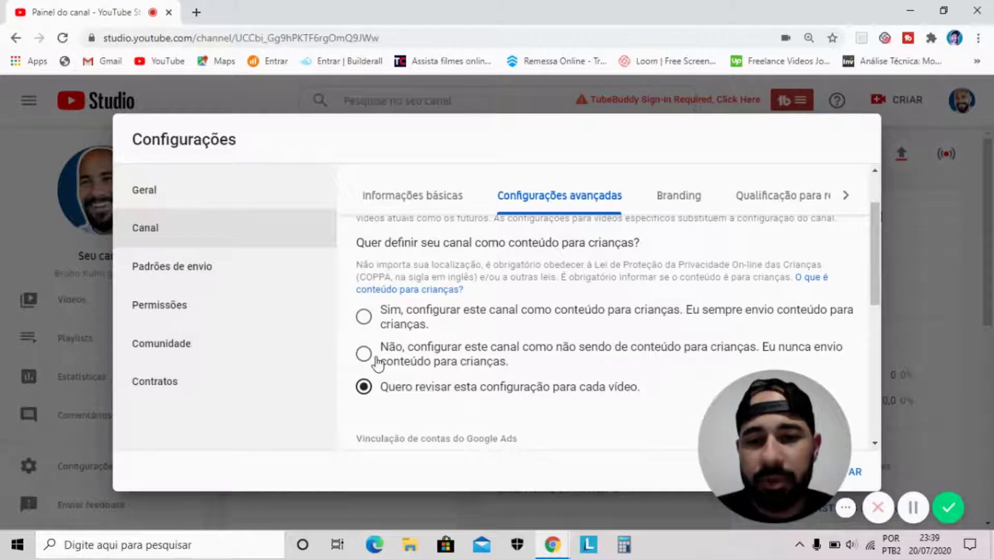
click(461, 361)
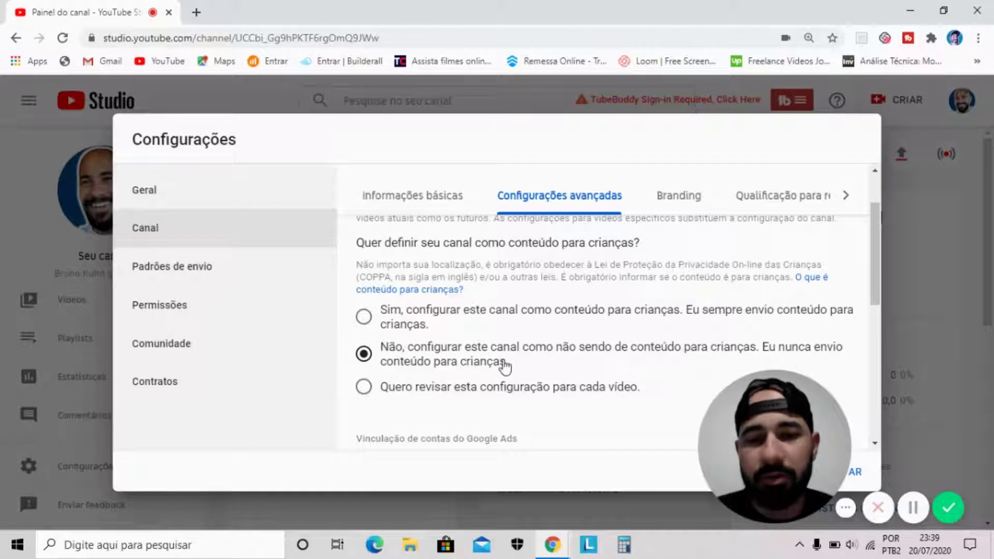
Review the channel's remaining advanced settings, the video watermark branding and the feature eligibility
scroll(422, 417, down, 4)
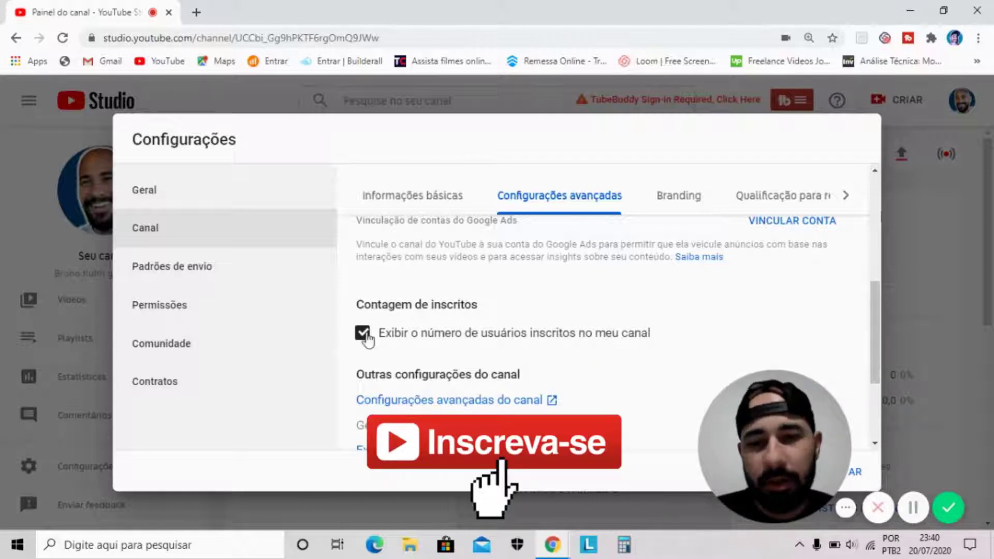
scroll(664, 361, down, 1)
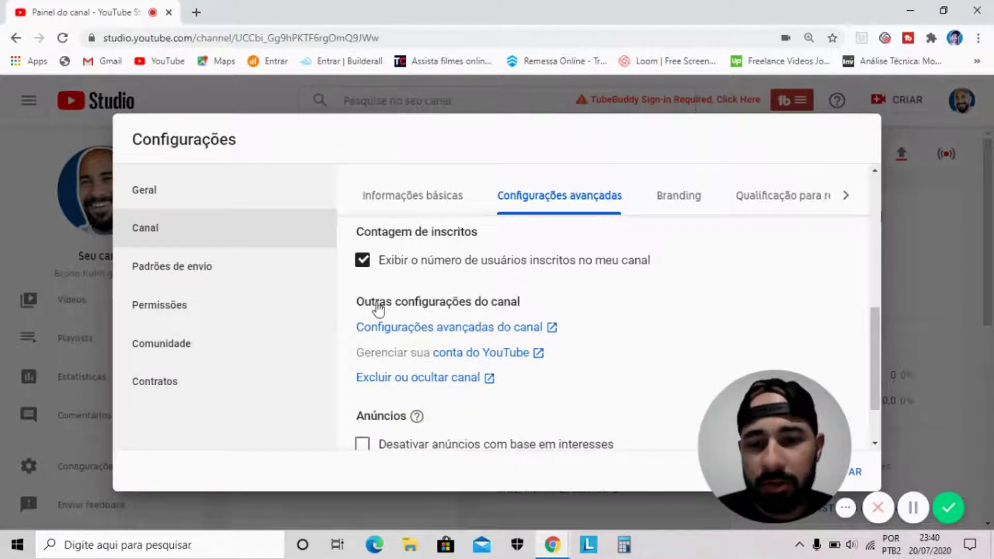
scroll(378, 310, down, 2)
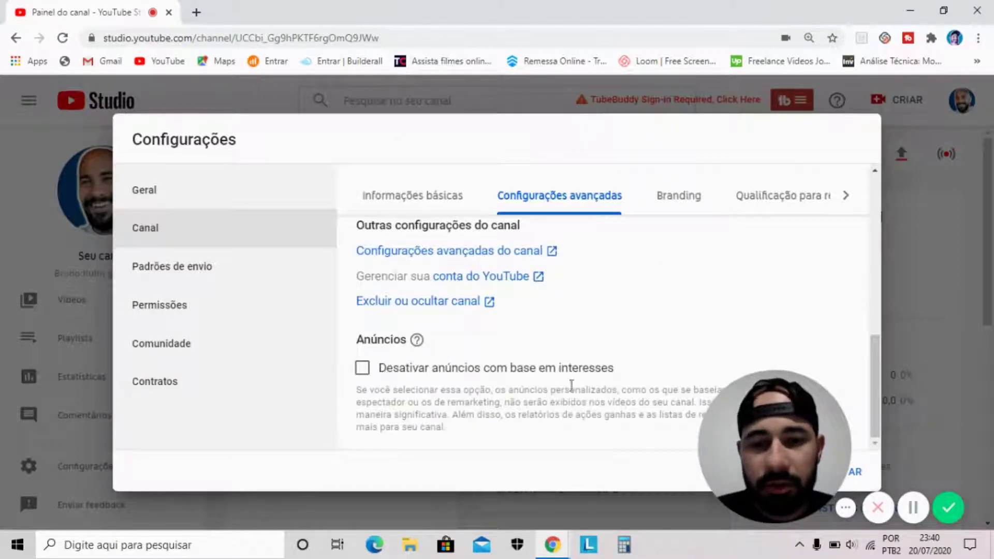
click(689, 206)
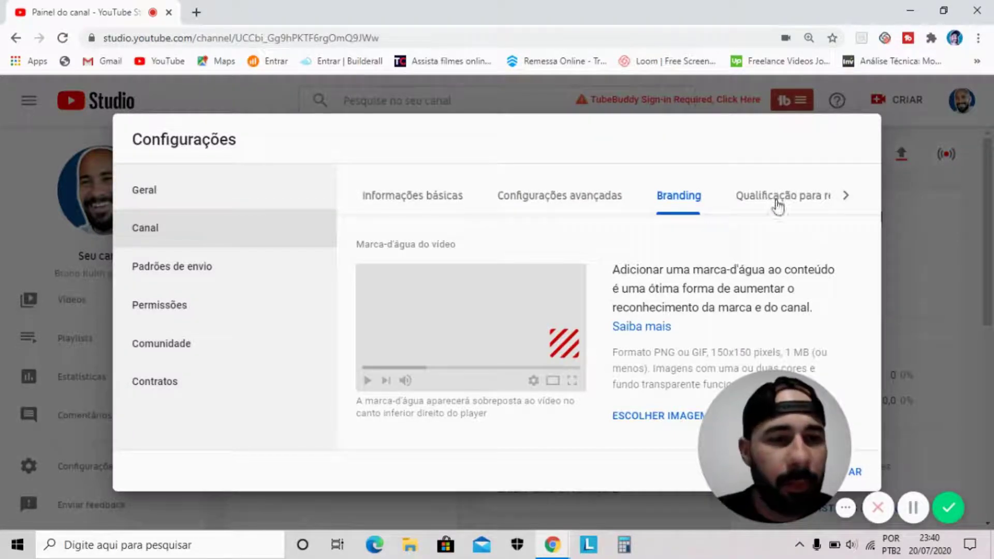
click(805, 202)
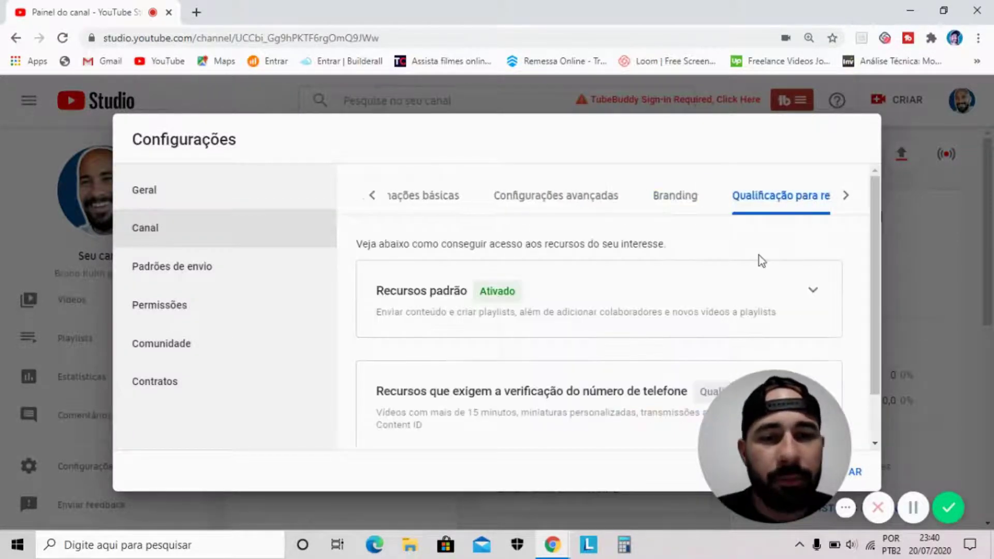
click(846, 196)
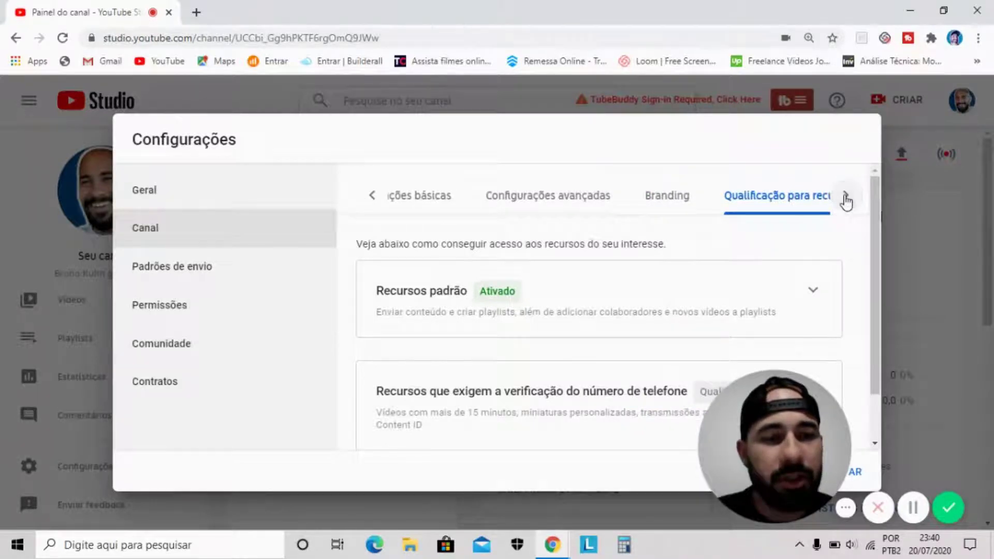
scroll(544, 337, down, 1)
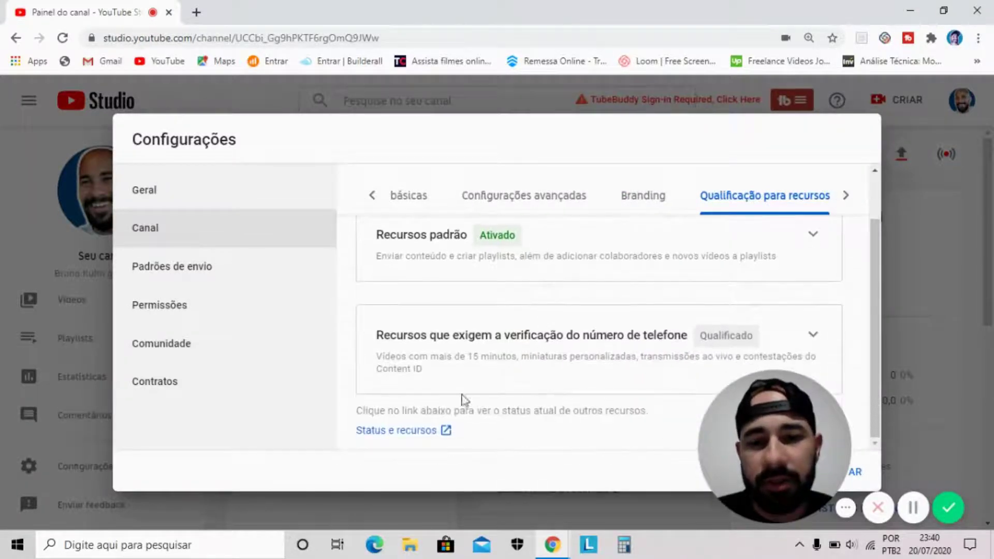
scroll(520, 269, up, 1)
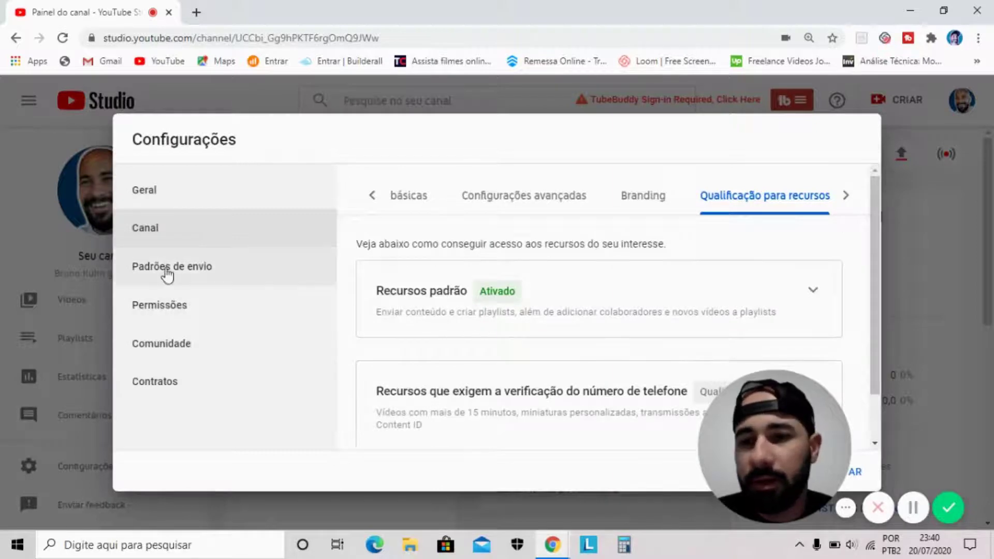
Choose Público as the default visibility for uploads and review the default title, description and tag fields
click(240, 282)
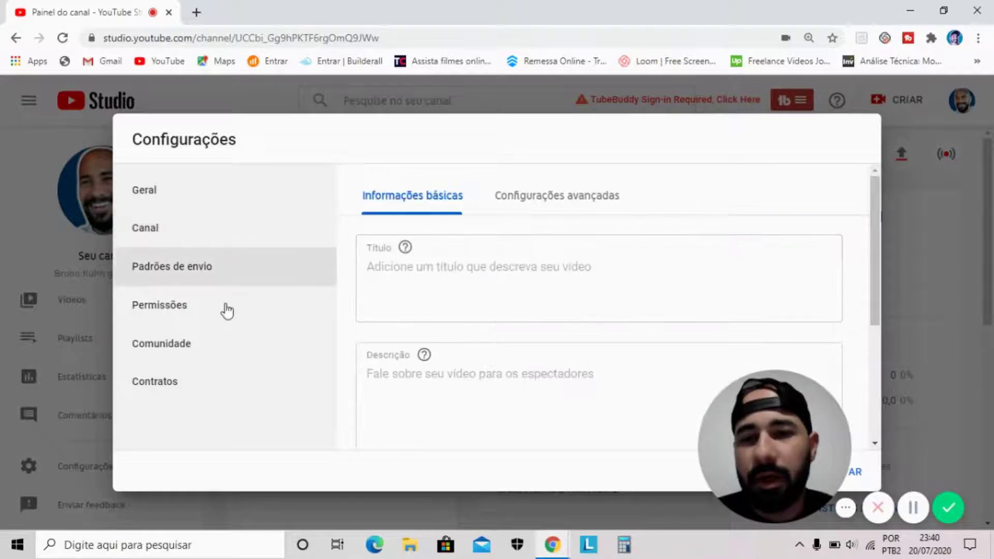
scroll(569, 280, down, 3)
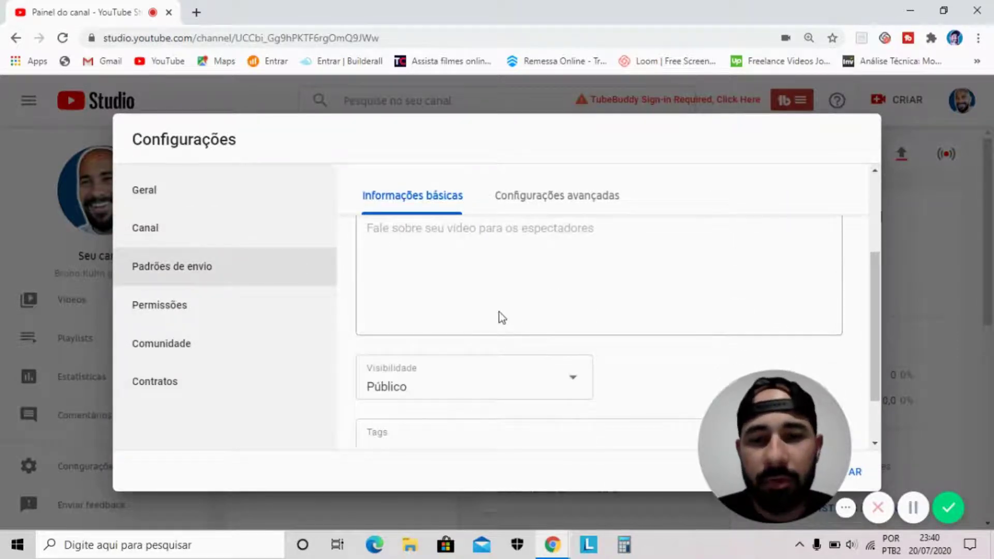
scroll(450, 380, down, 2)
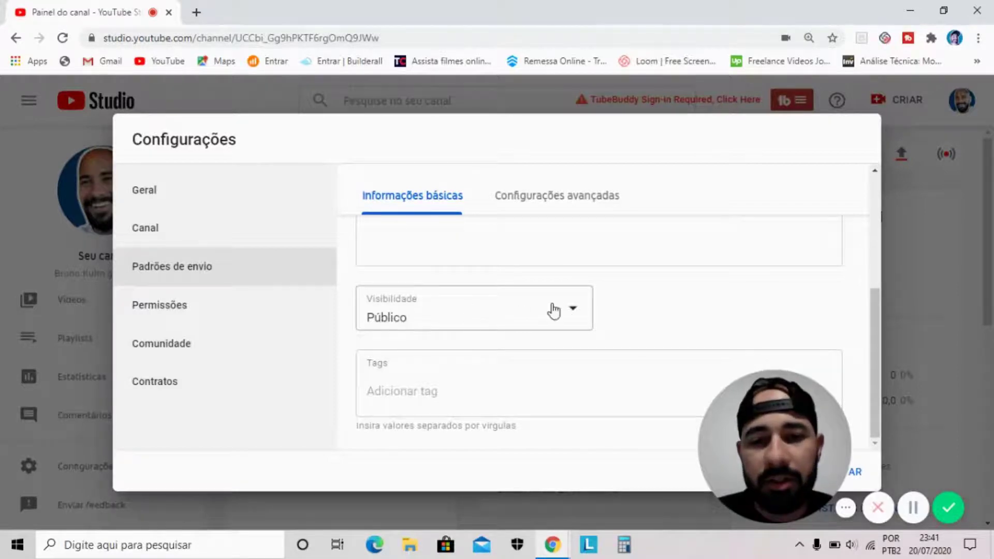
click(576, 311)
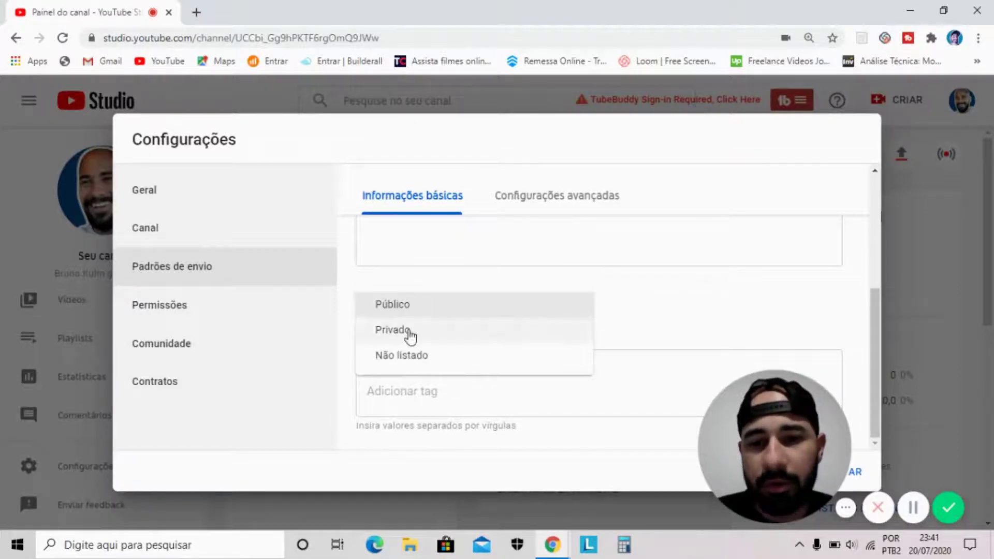
click(394, 311)
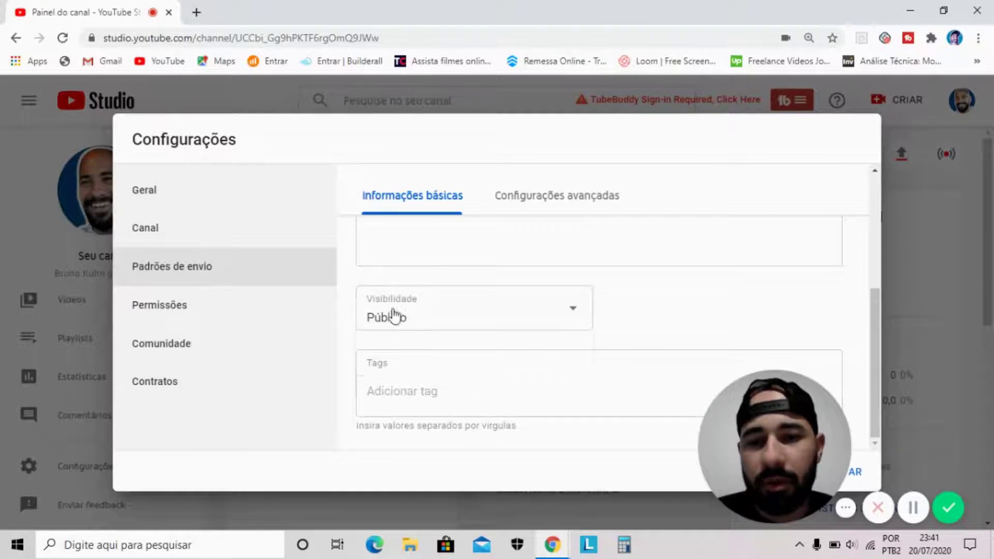
scroll(474, 335, up, 3)
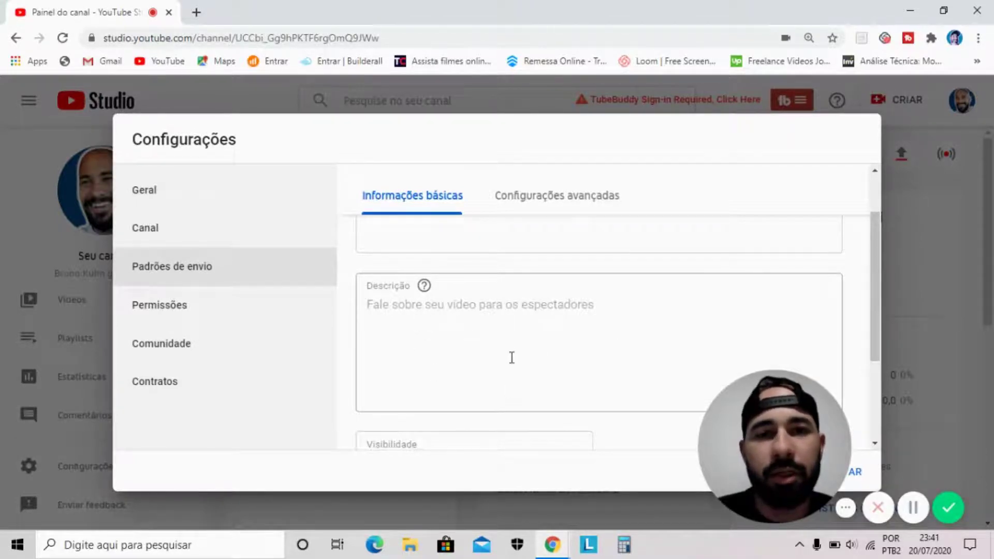
scroll(450, 353, up, 2)
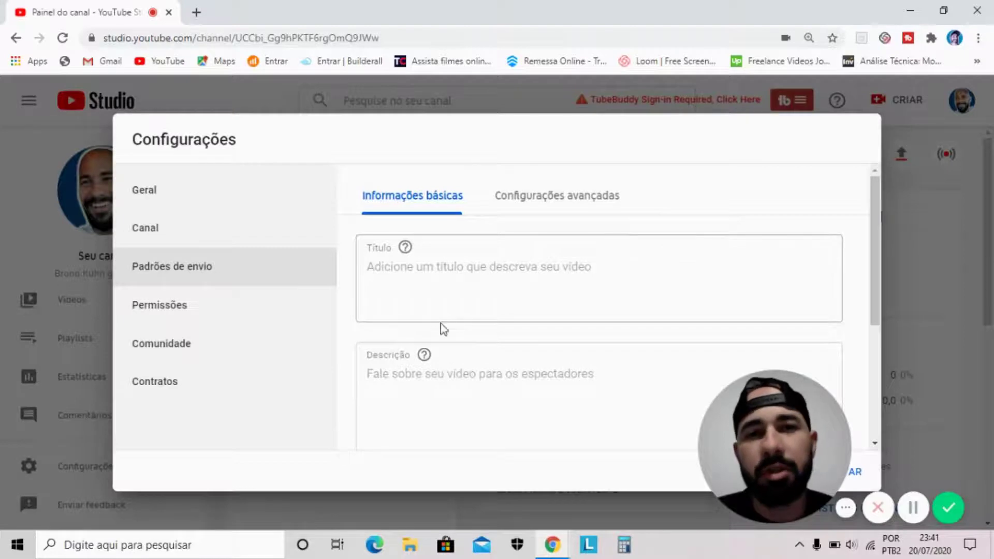
Choose Jogos as the default category in the advanced upload defaults
click(559, 204)
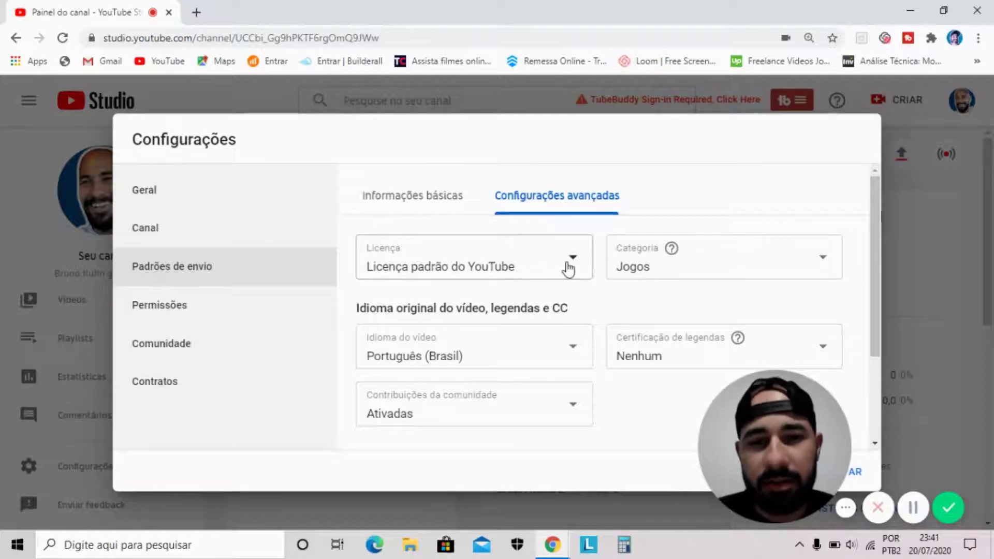
click(689, 273)
scroll(668, 293, down, 3)
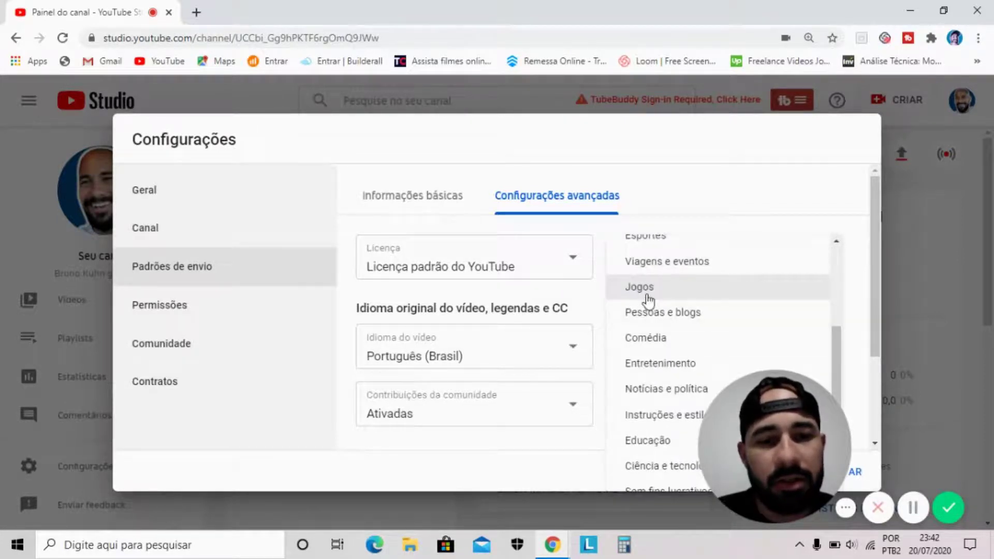
click(648, 296)
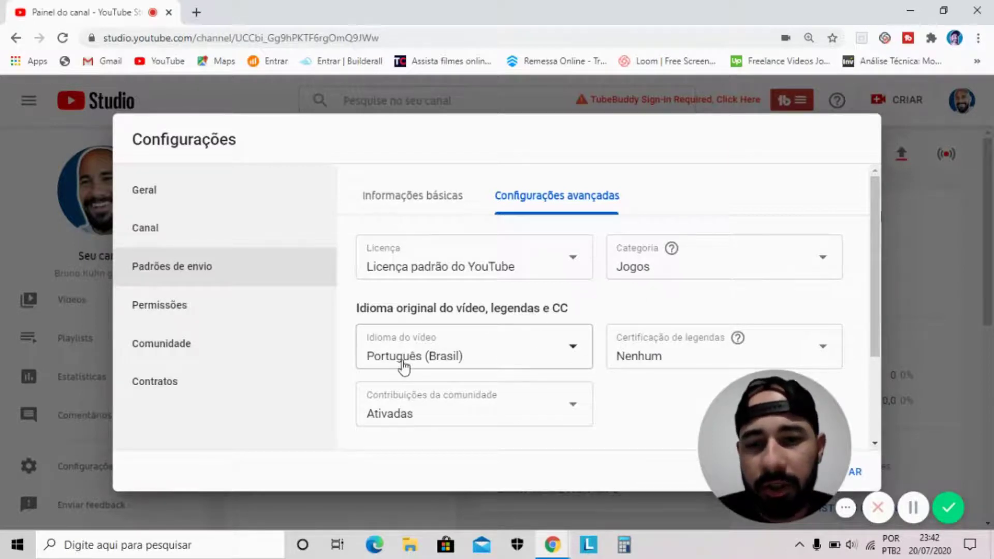
Choose Português (Brasil) as the default video language for uploads
click(581, 352)
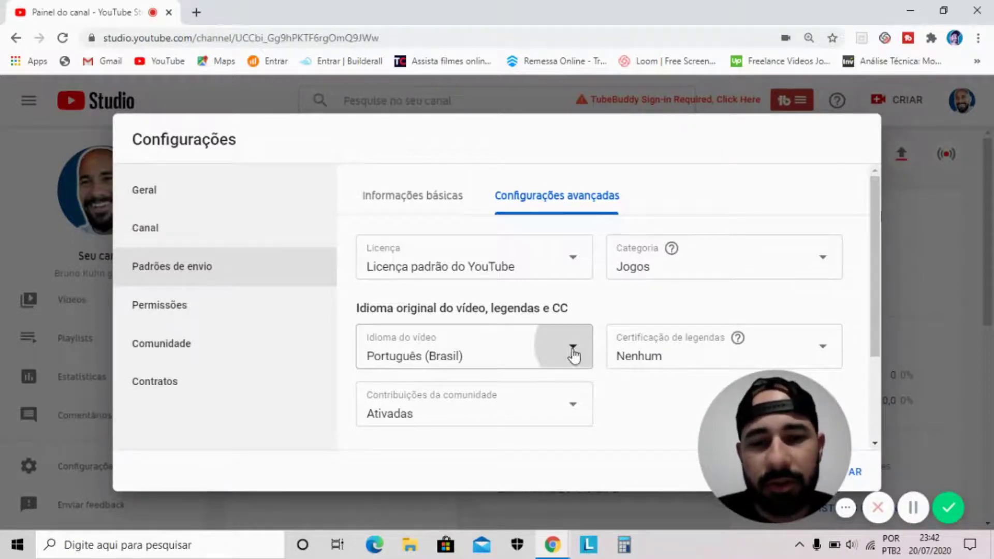
click(452, 375)
scroll(448, 248, up, 4)
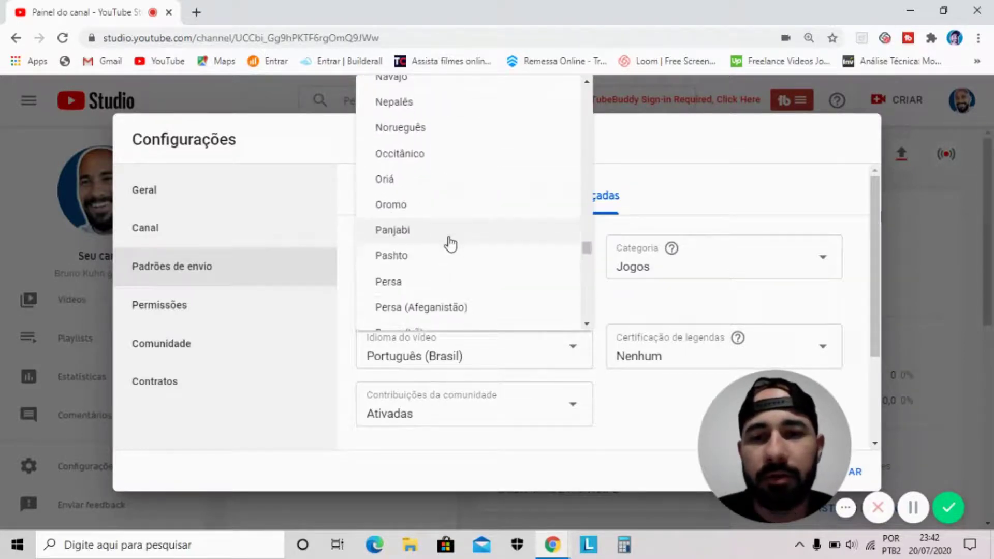
scroll(449, 244, down, 4)
click(427, 136)
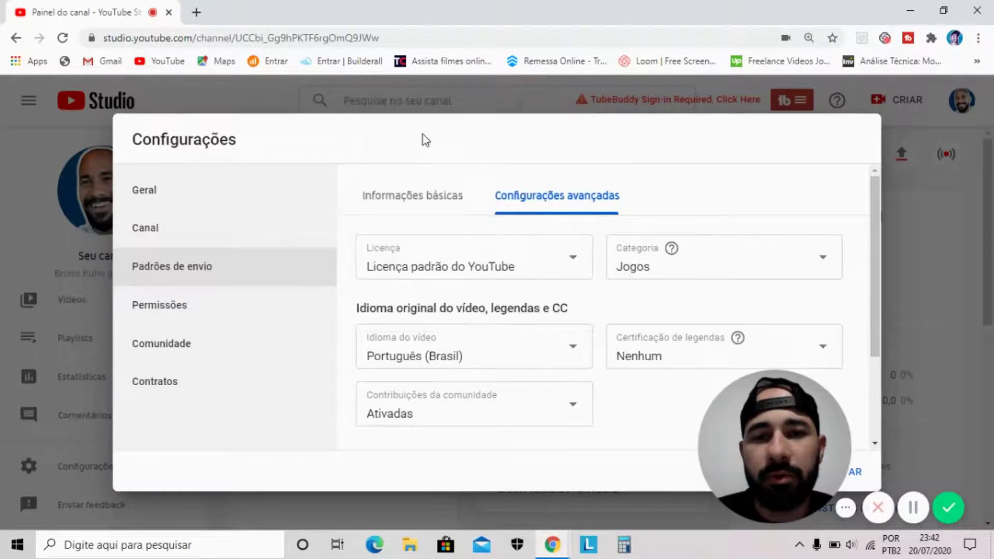
Set community contributions to Ativadas in the advanced upload defaults
scroll(723, 331, down, 3)
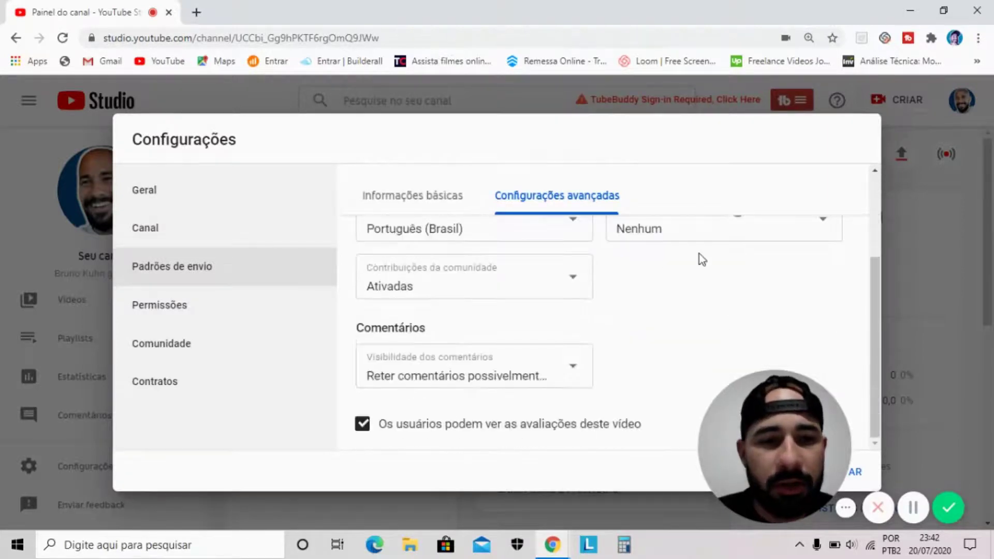
scroll(674, 258, up, 1)
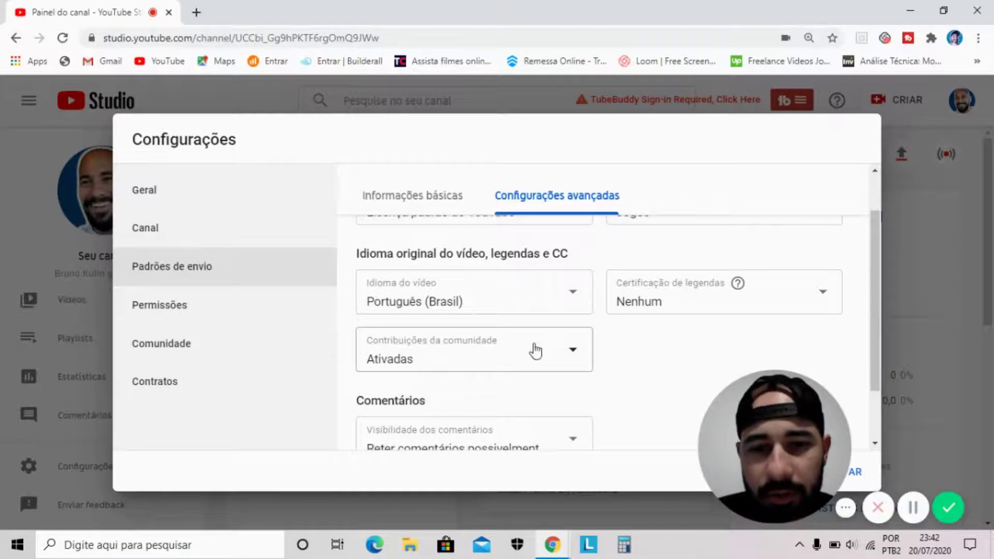
scroll(510, 359, down, 1)
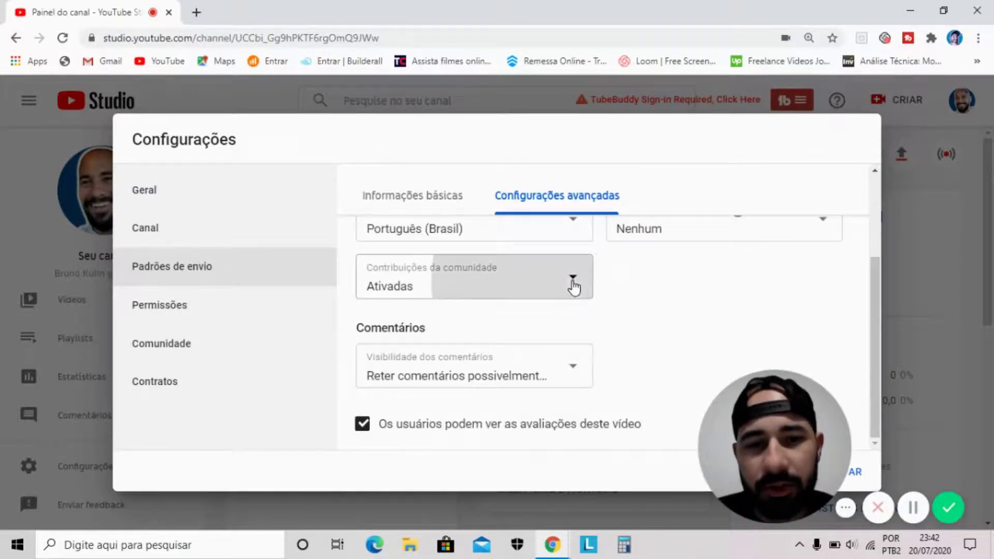
click(402, 289)
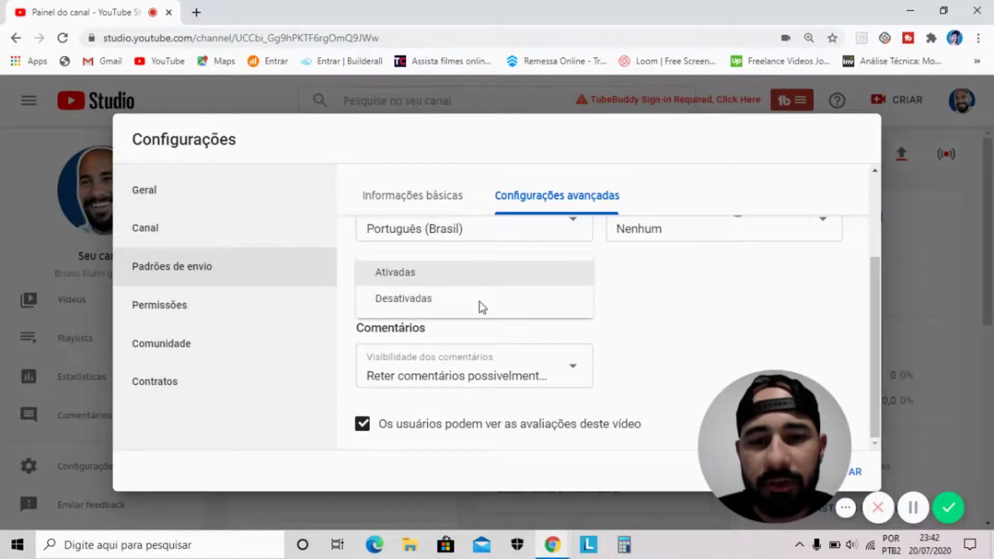
click(389, 276)
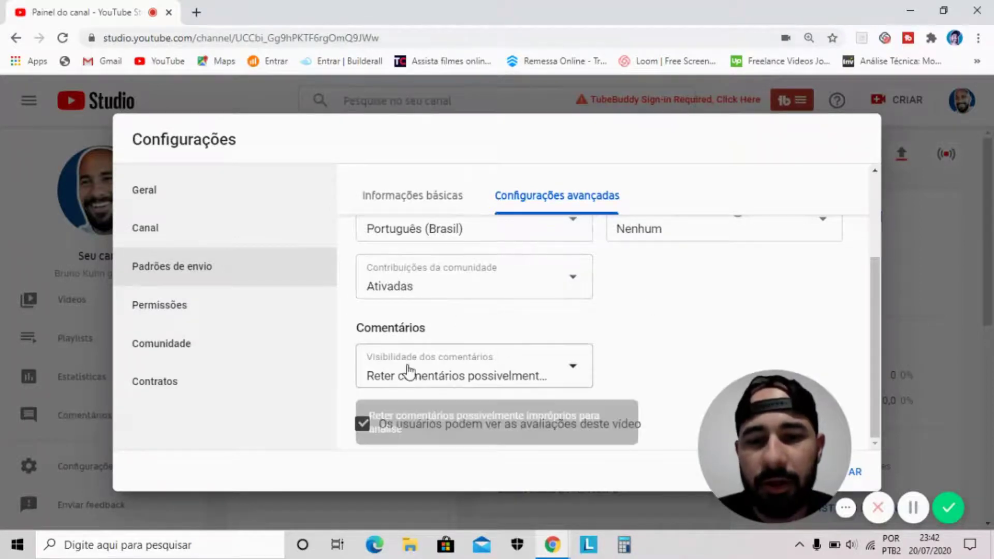
Examine the comment visibility options and the video ratings setting in the upload defaults without changing them
click(454, 388)
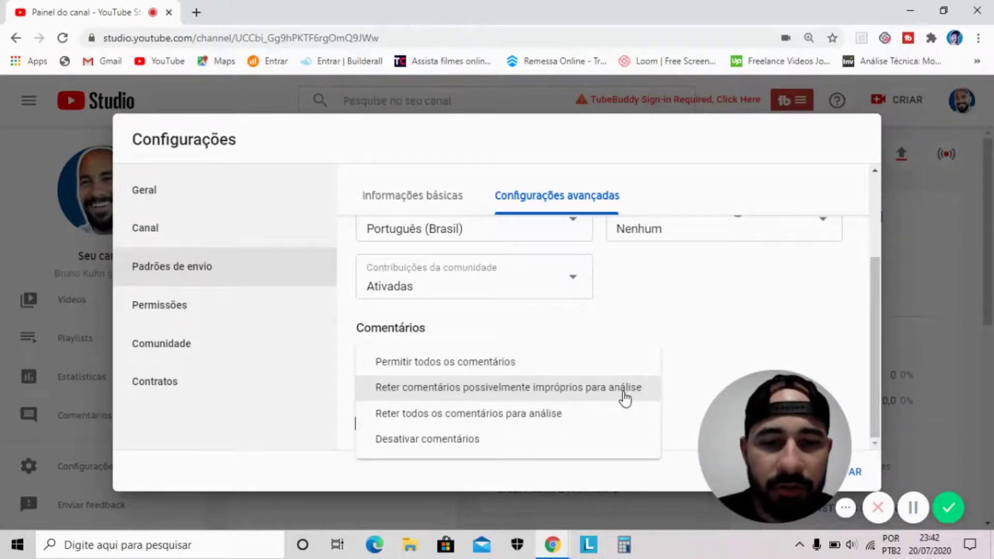
click(647, 329)
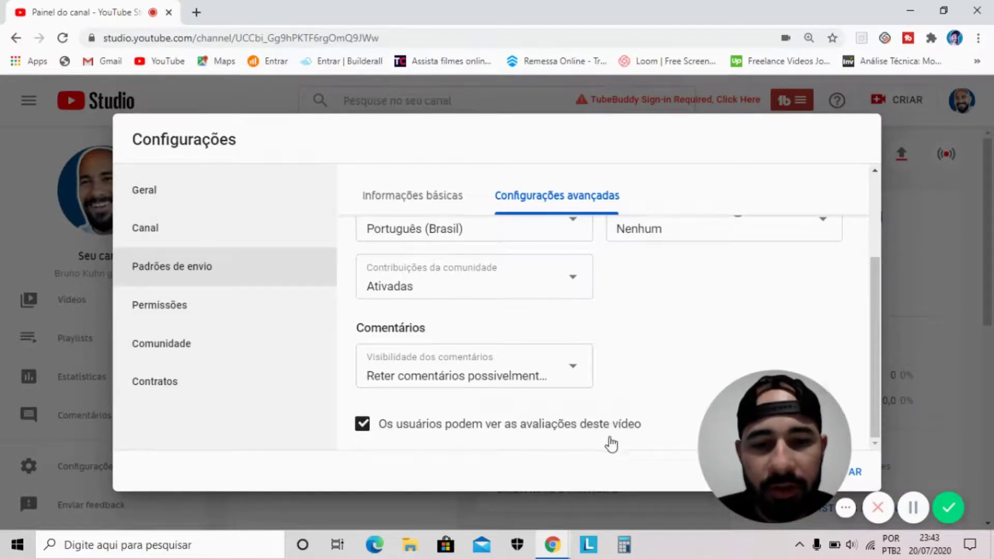
scroll(651, 437, up, 3)
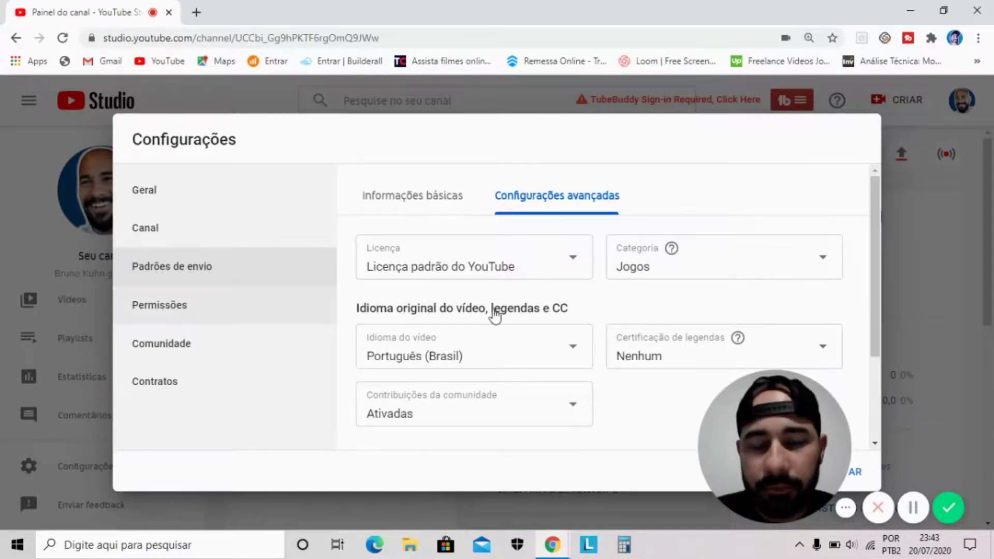
Review the channel's permissions, the community's automated filters down to blocked words and links, and the contracts section
click(160, 305)
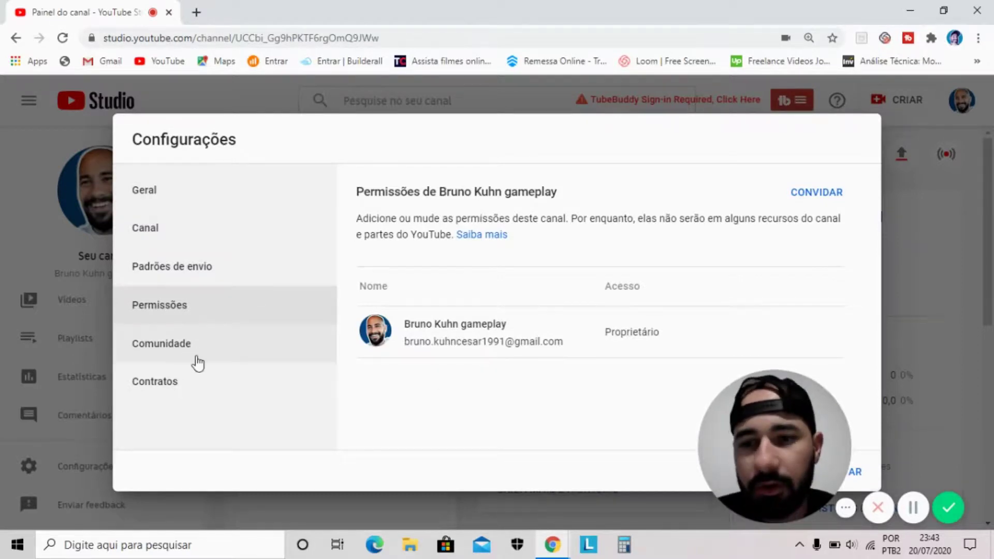
click(208, 341)
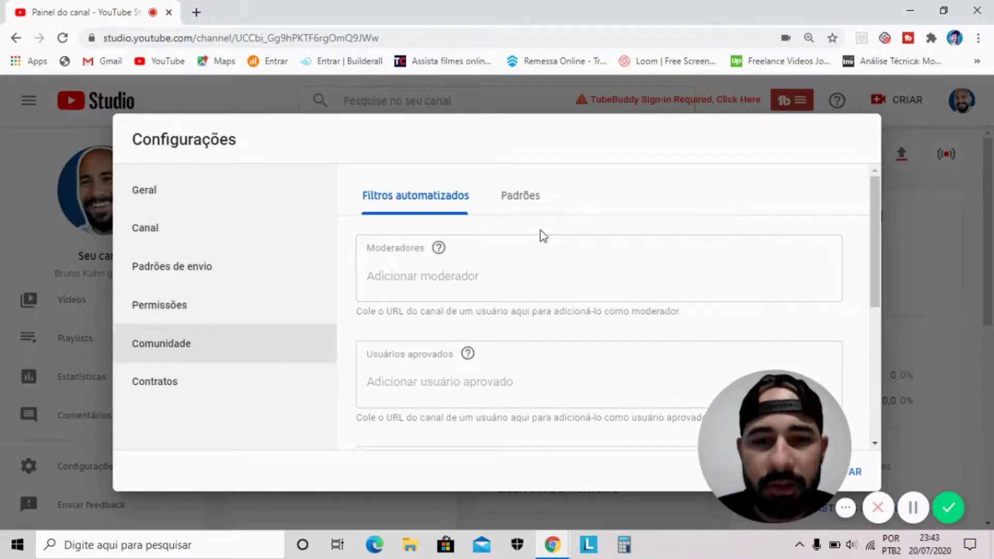
scroll(540, 234, down, 2)
scroll(543, 235, down, 2)
scroll(542, 366, down, 1)
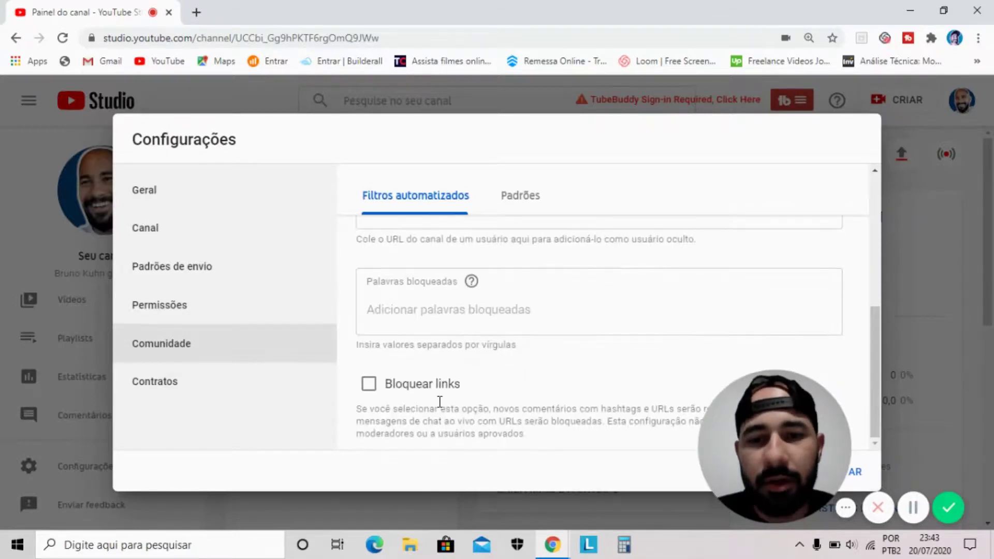
click(158, 388)
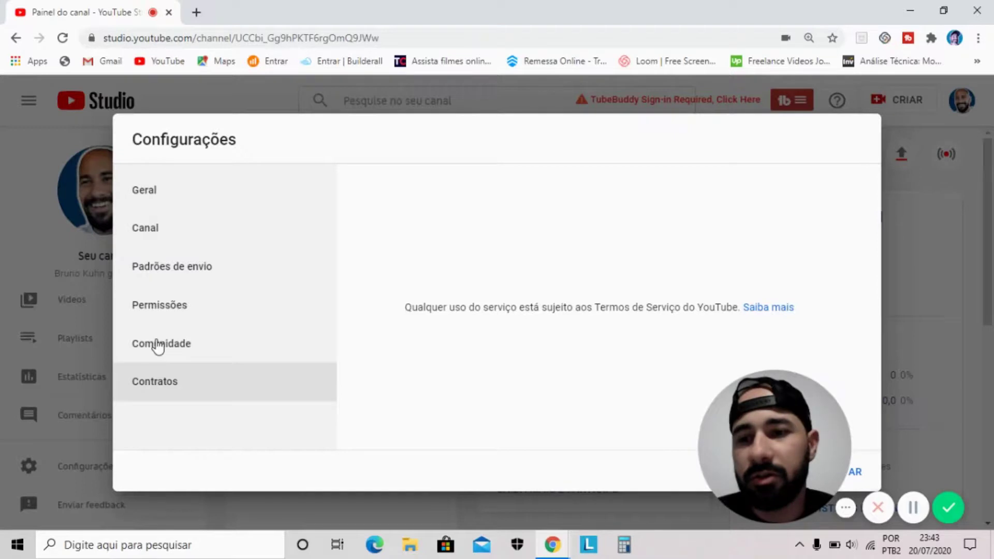
Recheck the channel settings, the default currency and the basic title and description upload defaults
click(148, 231)
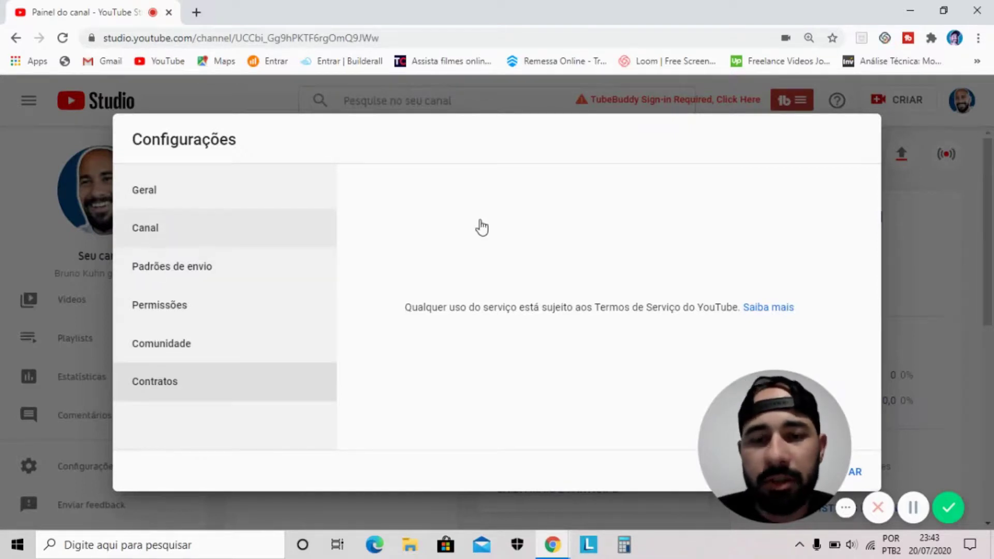
click(141, 192)
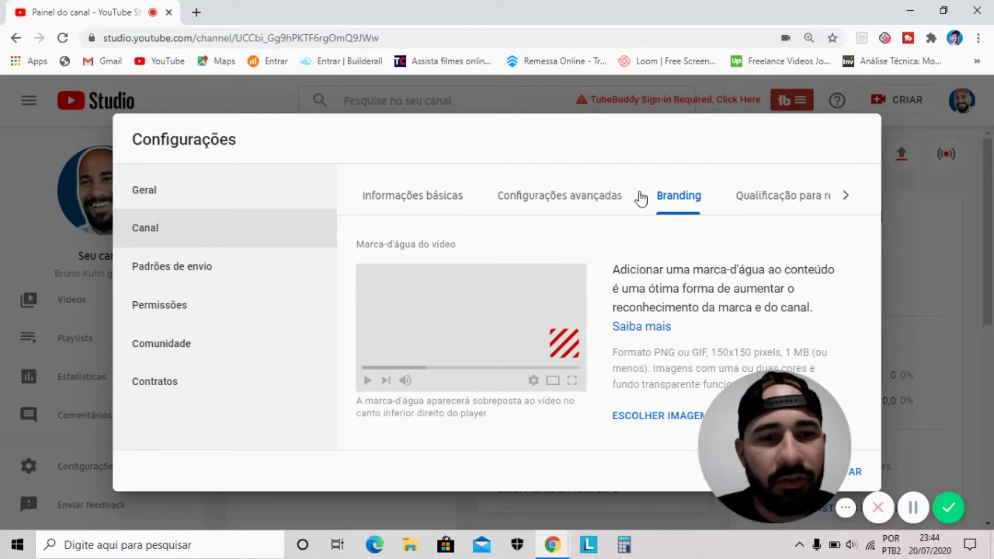
click(161, 193)
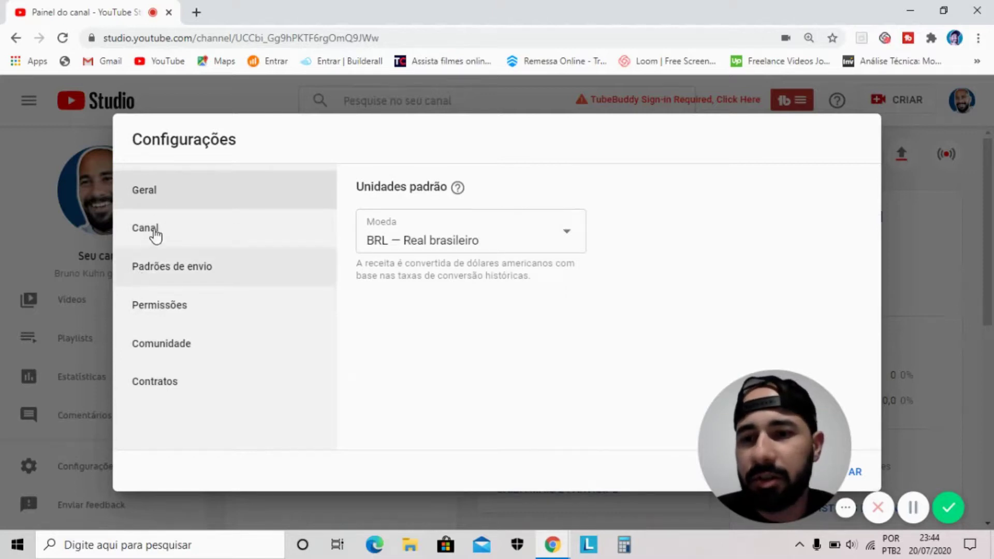
click(166, 261)
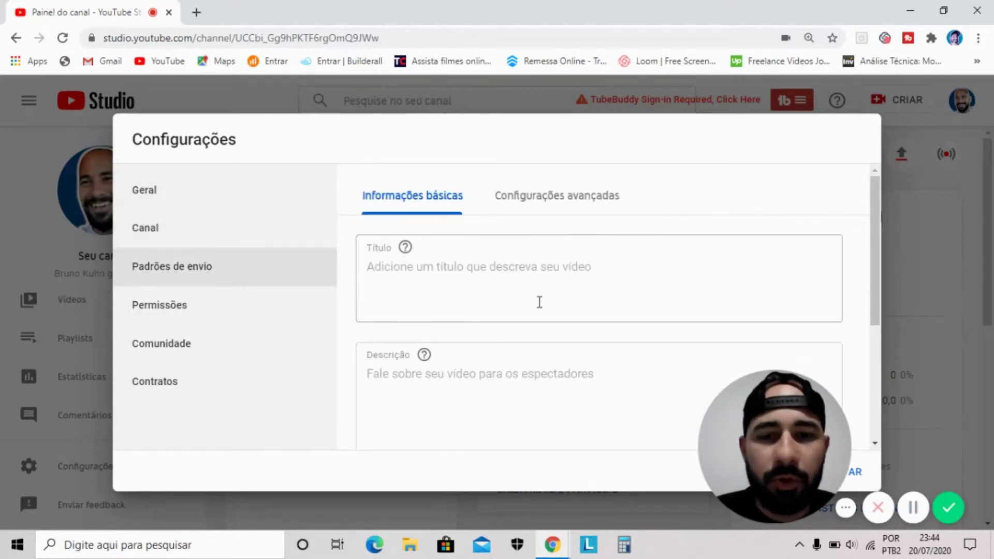
scroll(356, 327, down, 1)
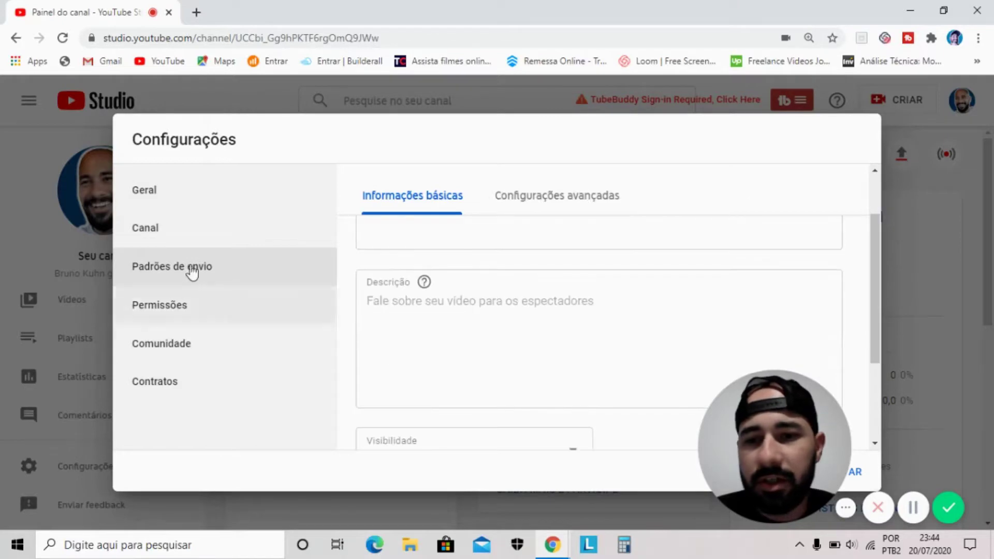
scroll(357, 316, up, 1)
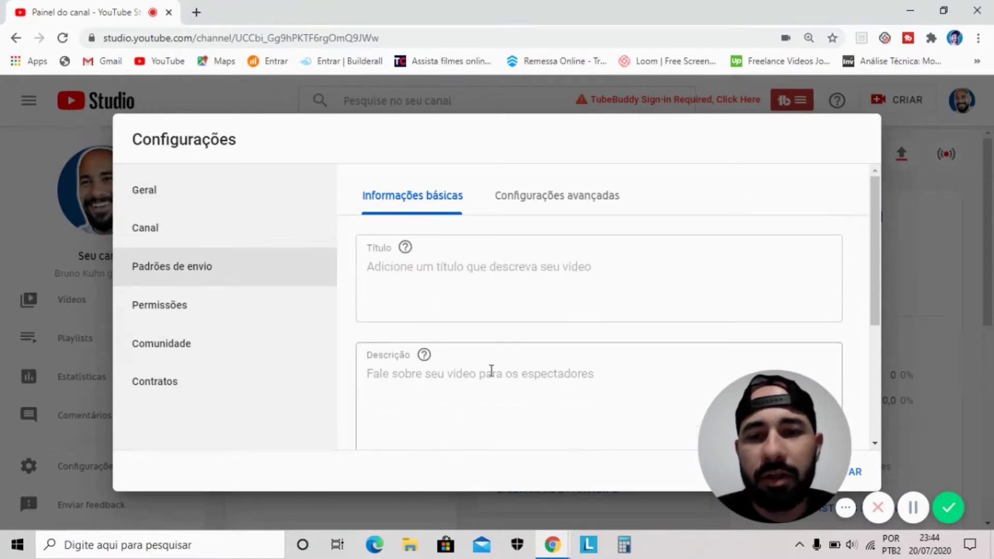